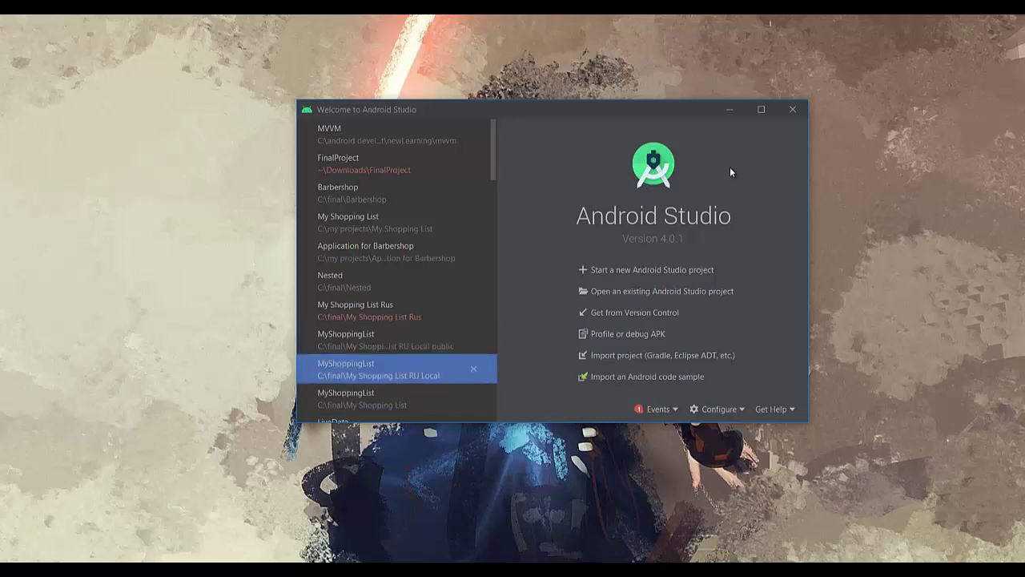
- Start a new Android project from the Empty Activity template and name it Store
{"action": "left_click", "coordinate": [606, 273]}
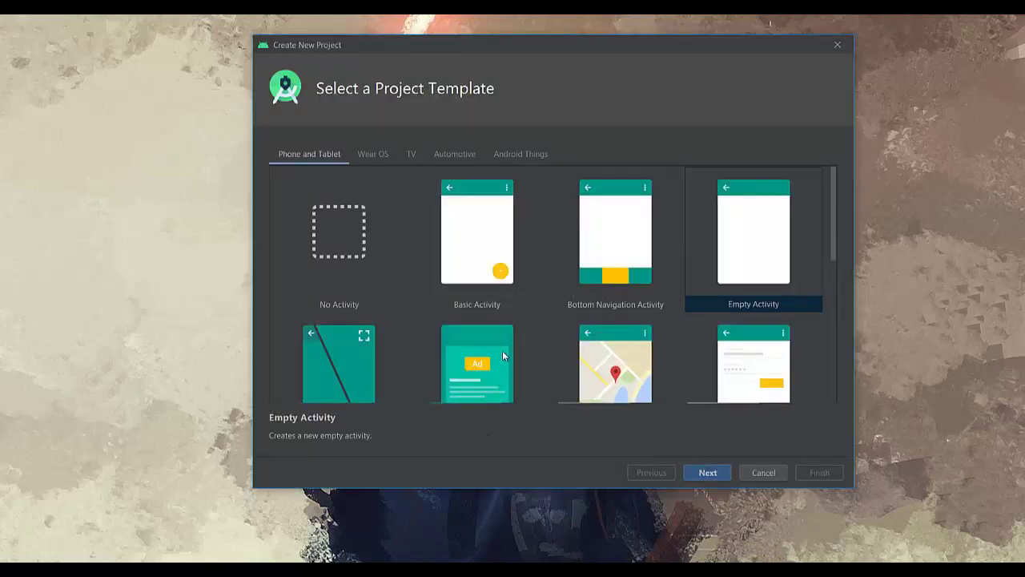
{"action": "scroll", "coordinate": [506, 339], "scroll_direction": "down", "scroll_amount": 3}
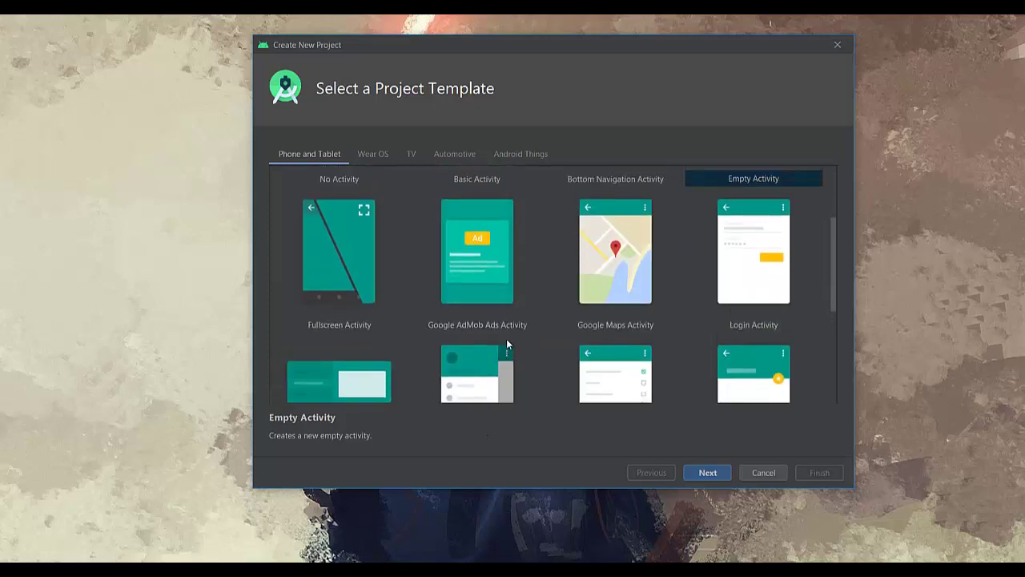
{"action": "scroll", "coordinate": [506, 339], "scroll_direction": "up", "scroll_amount": 2}
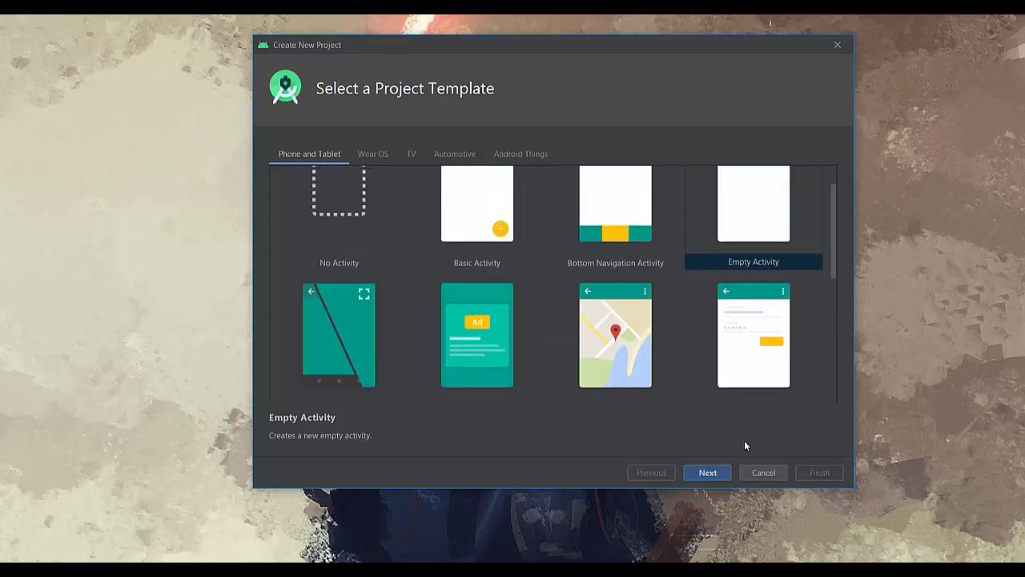
{"action": "left_click", "coordinate": [737, 230]}
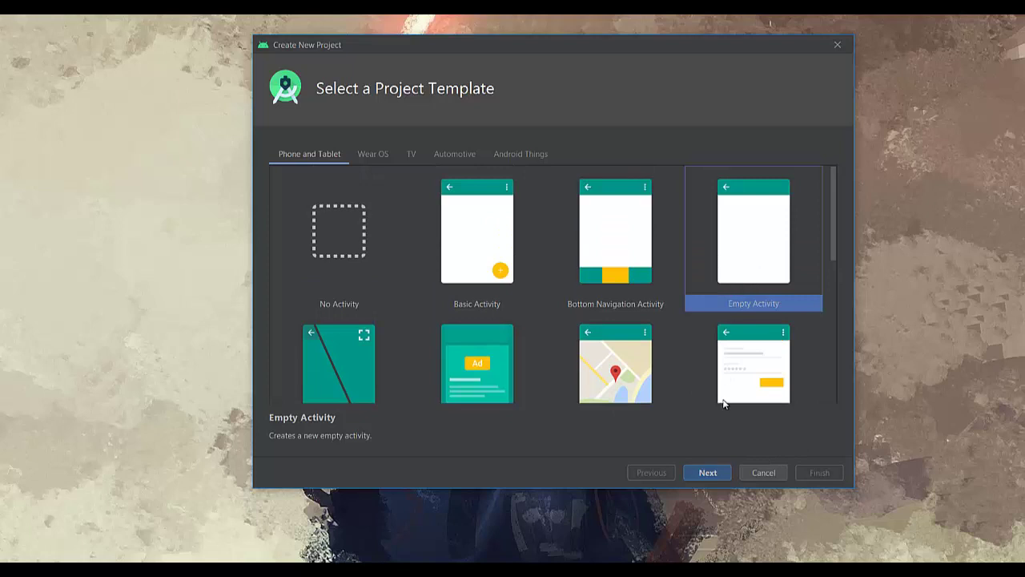
{"action": "left_click", "coordinate": [708, 472]}
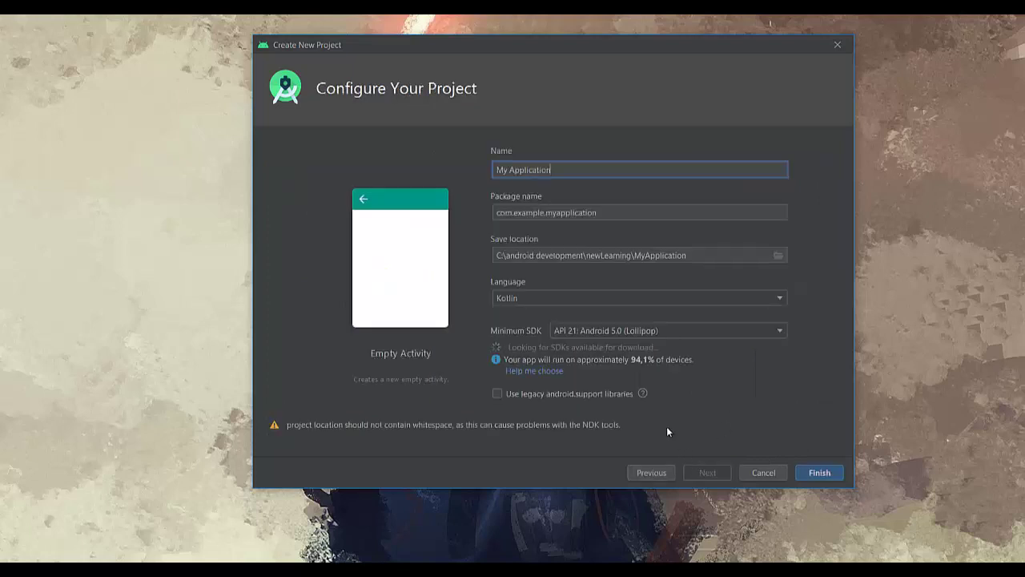
{"action": "left_click_drag", "start_coordinate": [552, 169], "coordinate": [492, 170]}
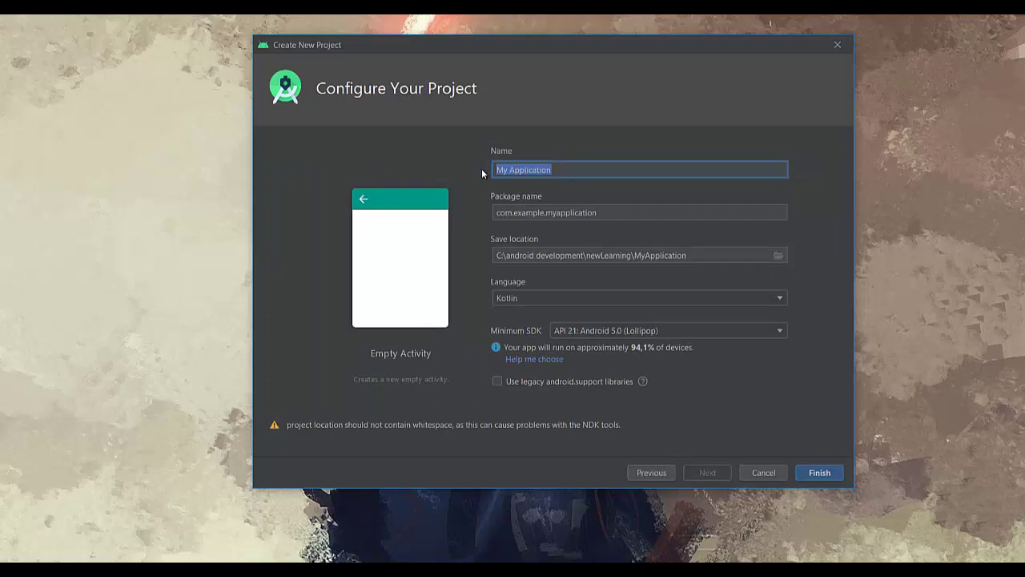
{"action": "type", "text": "Store"}
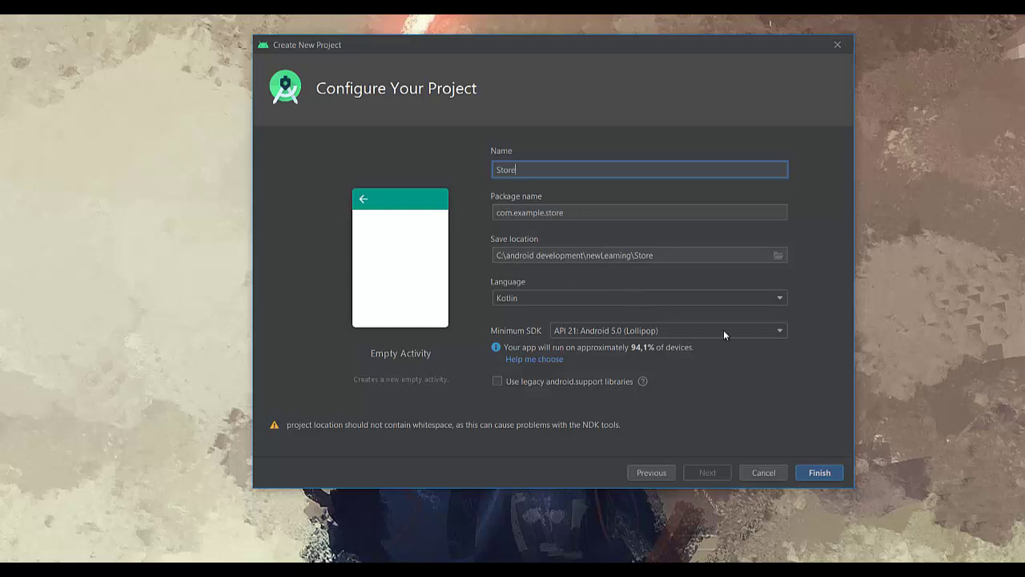
- Create a new folder named Store directly under C:\ and choose it as the project's save location
{"action": "left_click", "coordinate": [777, 255]}
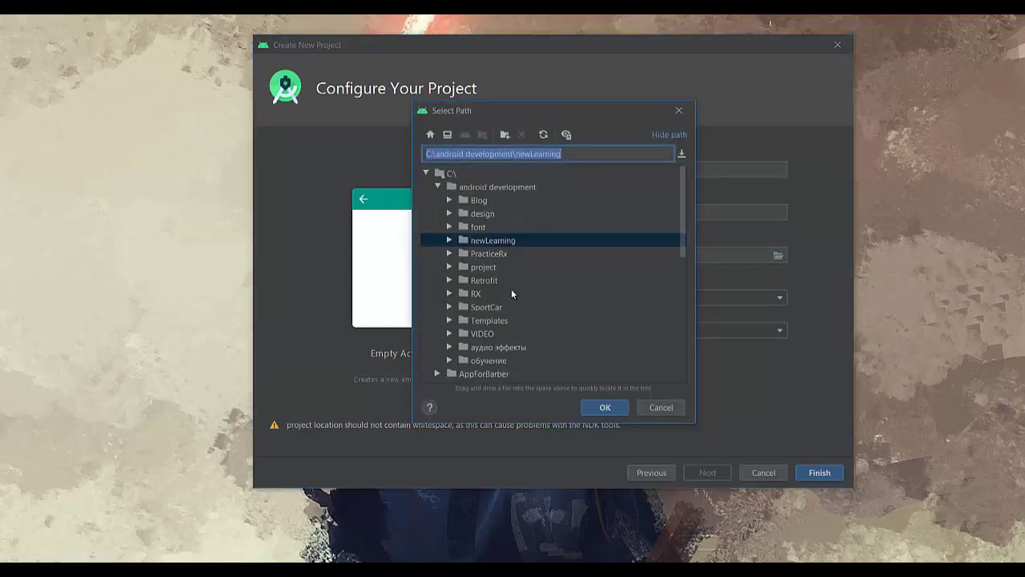
{"action": "left_click_drag", "start_coordinate": [613, 120], "coordinate": [683, 287]}
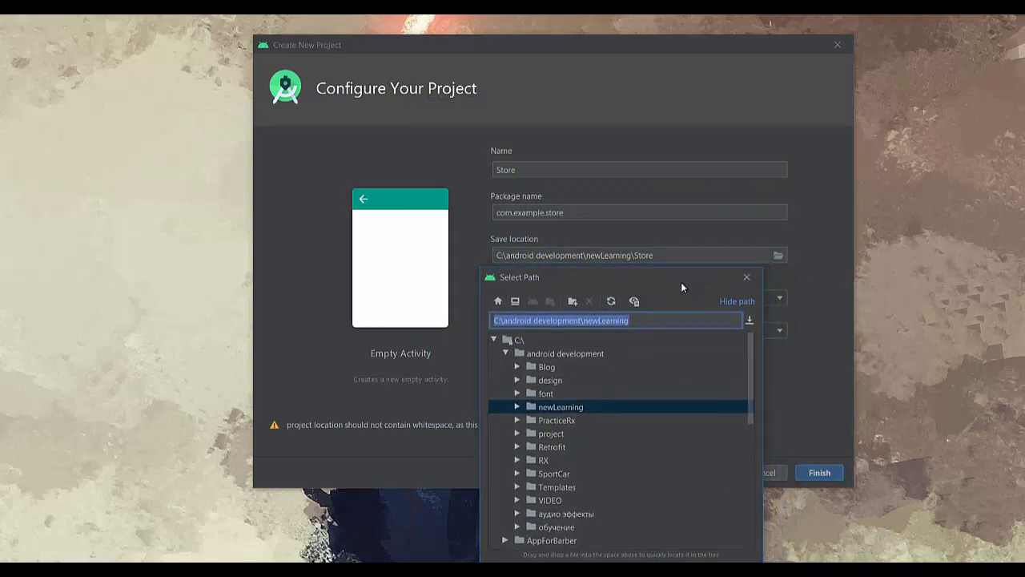
{"action": "left_click_drag", "start_coordinate": [687, 286], "coordinate": [664, 145]}
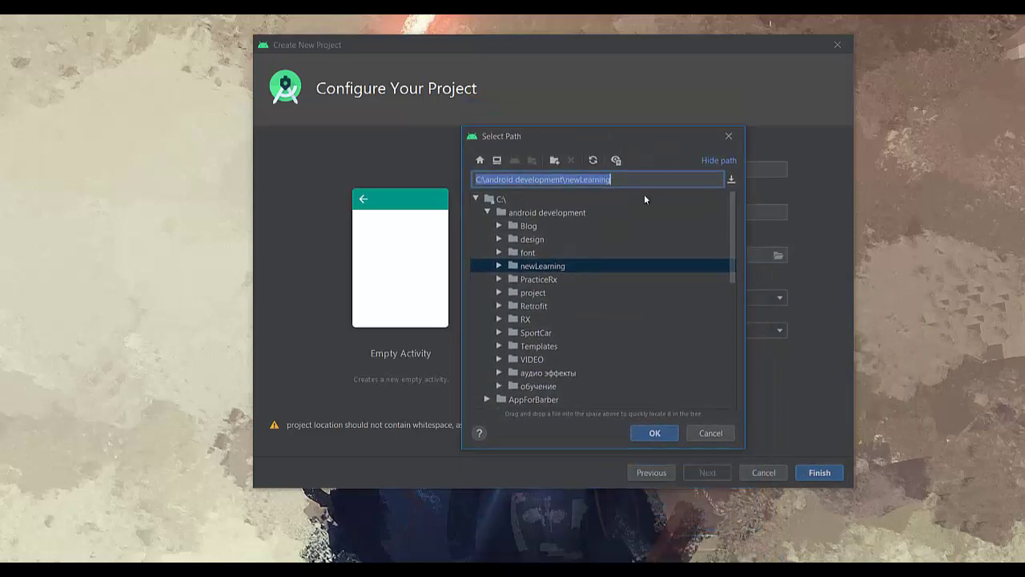
{"action": "double_click", "coordinate": [493, 197]}
{"action": "double_click", "coordinate": [492, 199]}
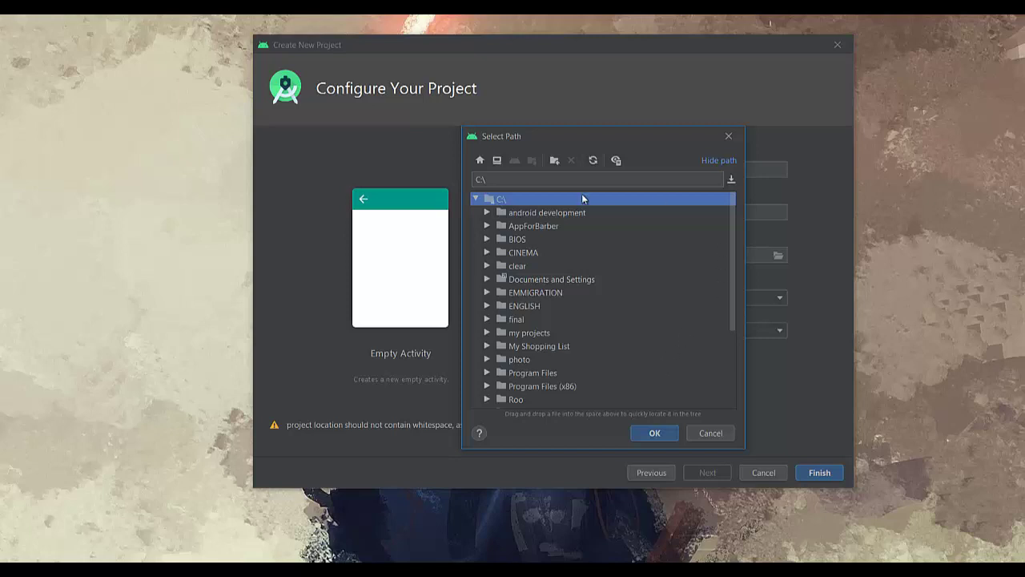
{"action": "left_click", "coordinate": [554, 161]}
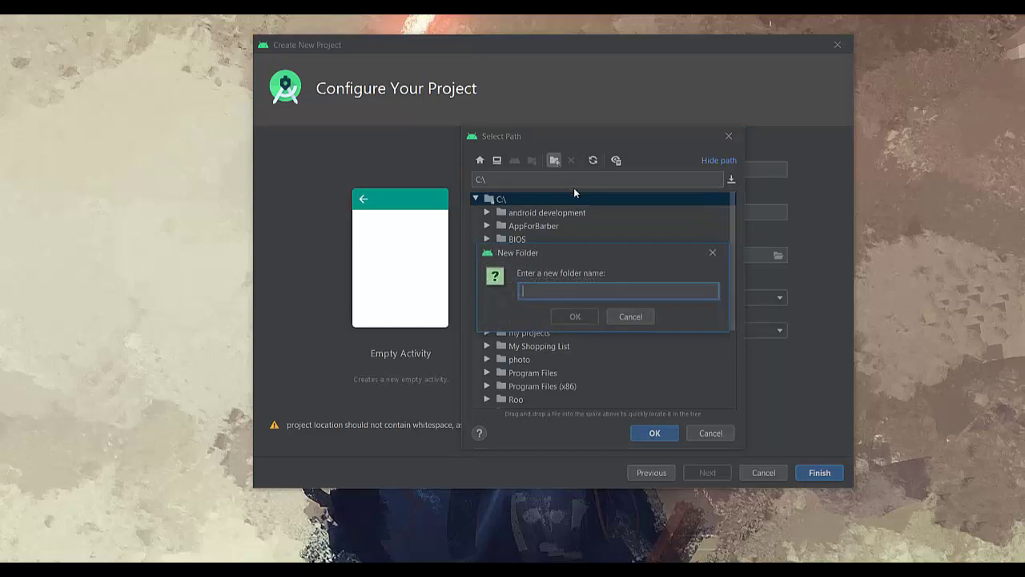
{"action": "type", "text": "Store"}
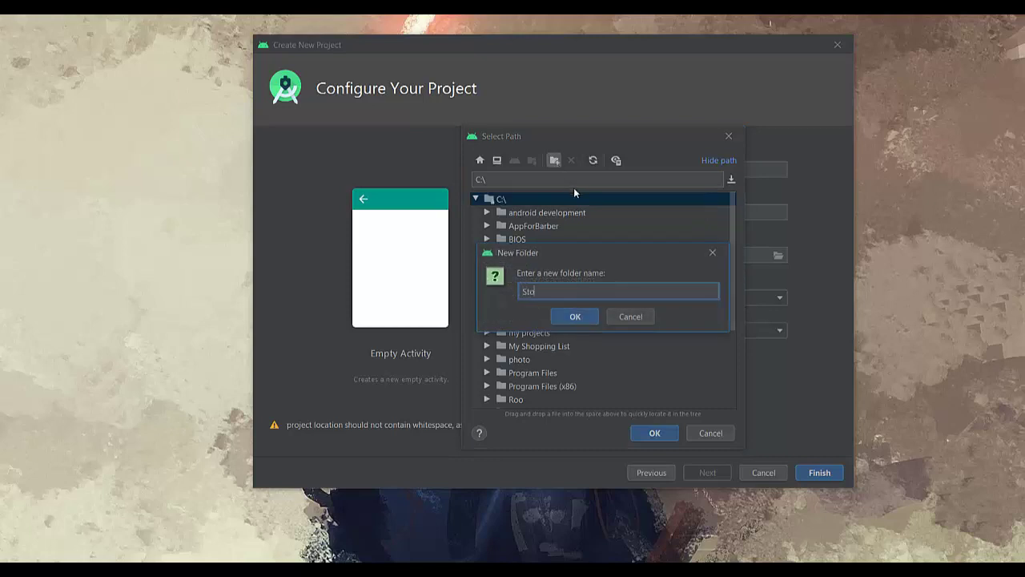
{"action": "left_click", "coordinate": [590, 316]}
{"action": "scroll", "coordinate": [547, 301], "scroll_direction": "down", "scroll_amount": 2}
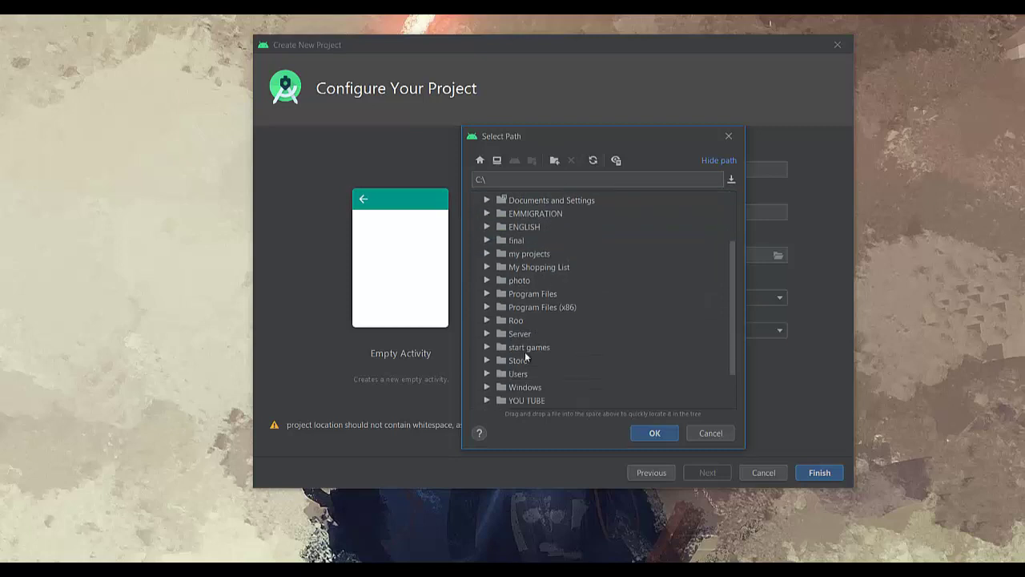
{"action": "left_click", "coordinate": [514, 360]}
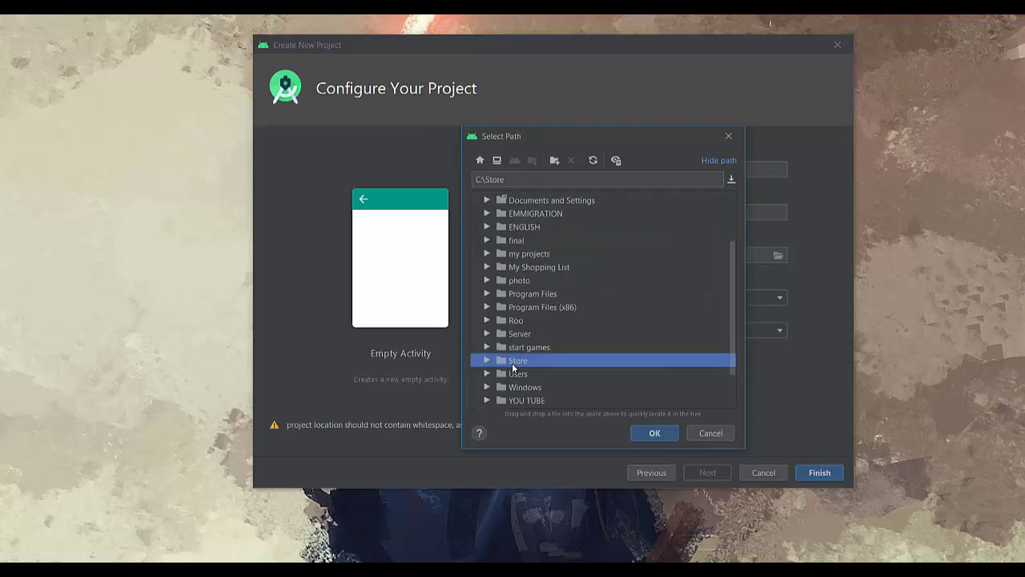
{"action": "left_click", "coordinate": [655, 433]}
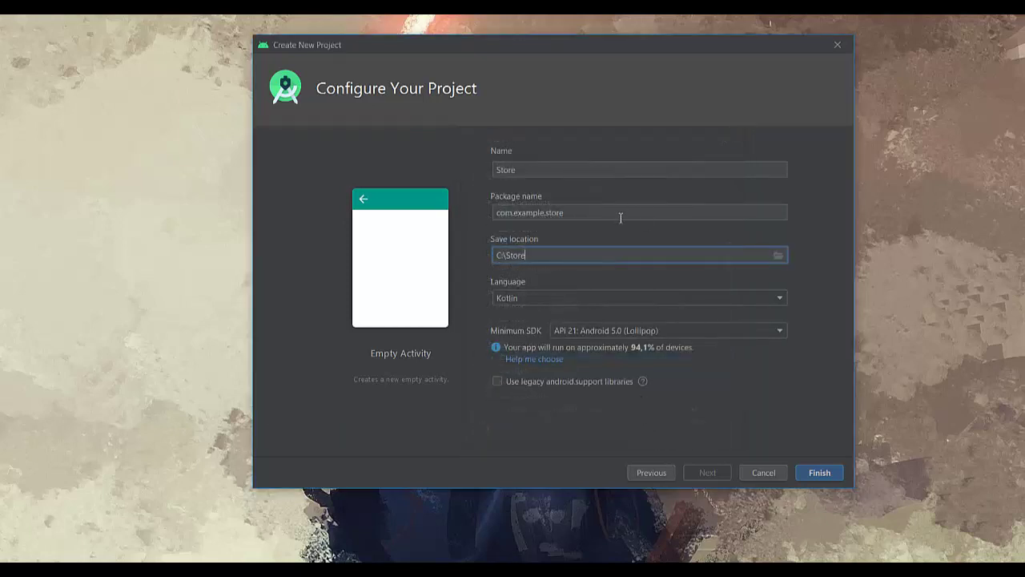
- Review the project's package name and view the programming languages offered for it
{"action": "left_click_drag", "start_coordinate": [595, 217], "coordinate": [495, 218]}
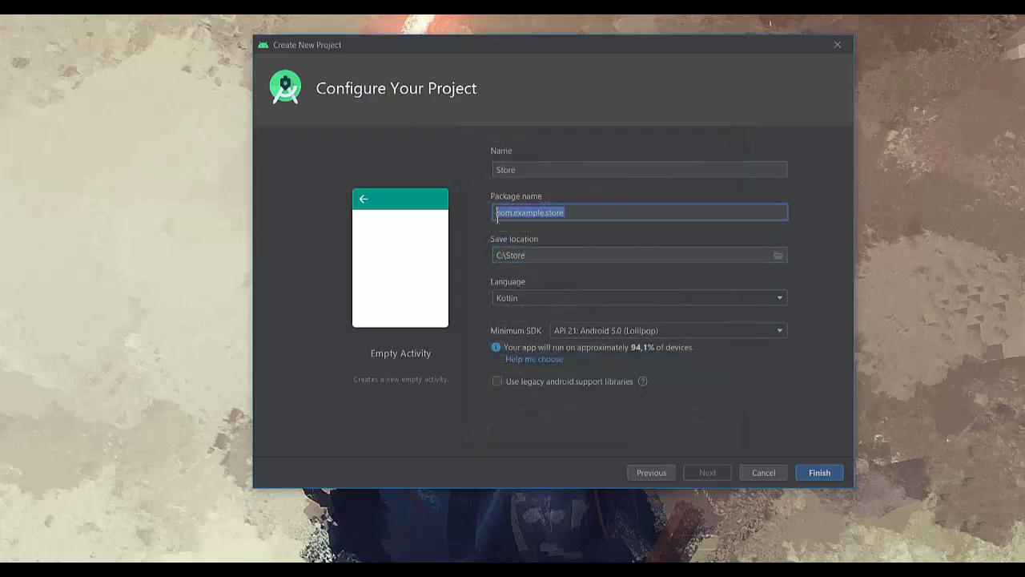
{"action": "left_click", "coordinate": [585, 212]}
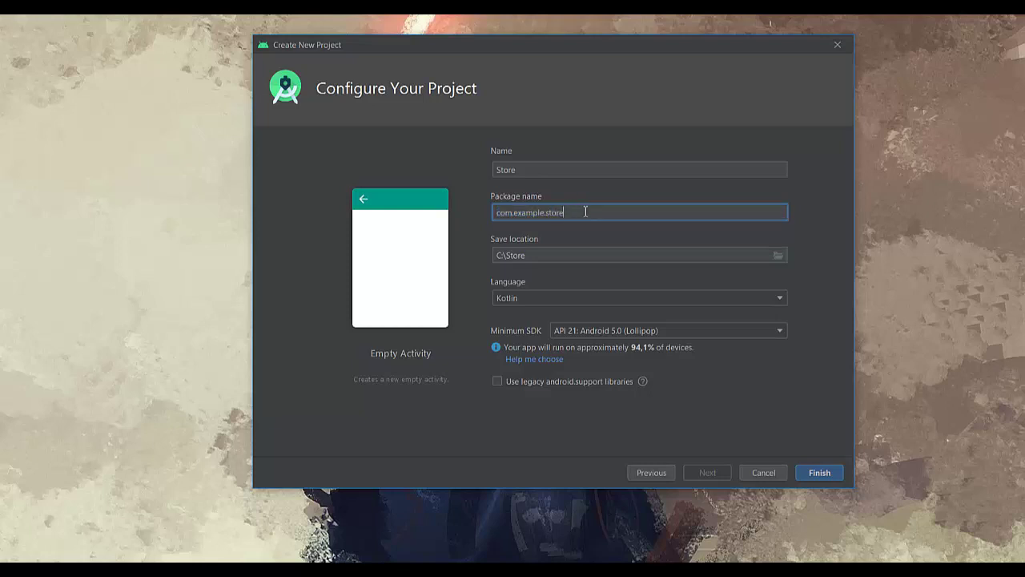
{"action": "left_click", "coordinate": [543, 297]}
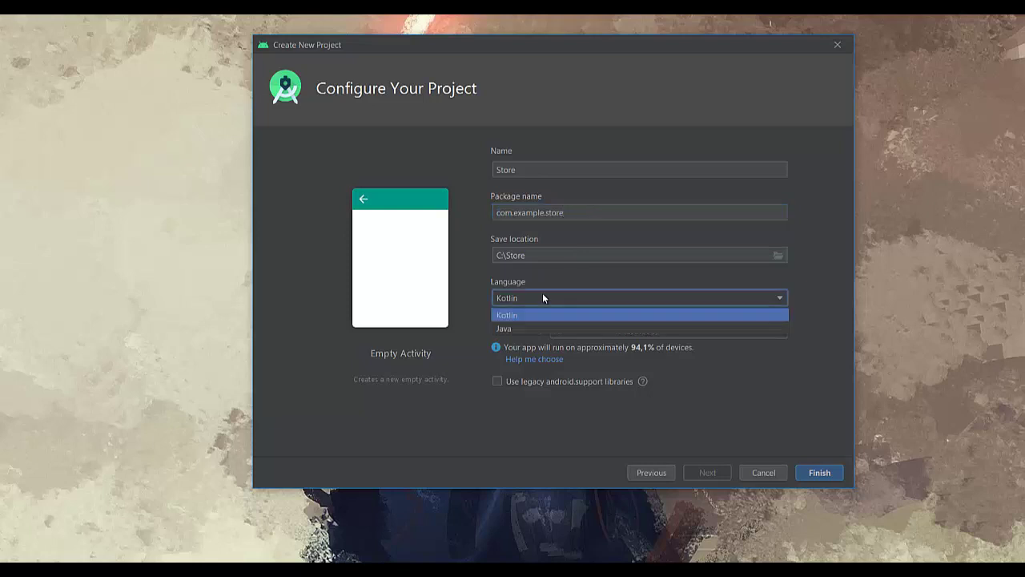
{"action": "left_click", "coordinate": [545, 297]}
{"action": "left_click", "coordinate": [544, 298]}
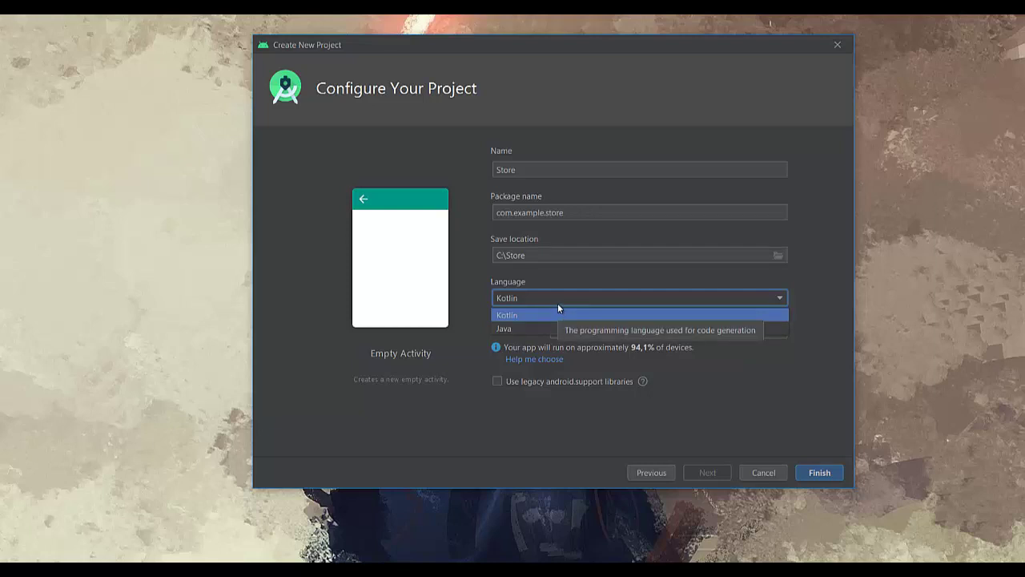
{"action": "left_click", "coordinate": [550, 298]}
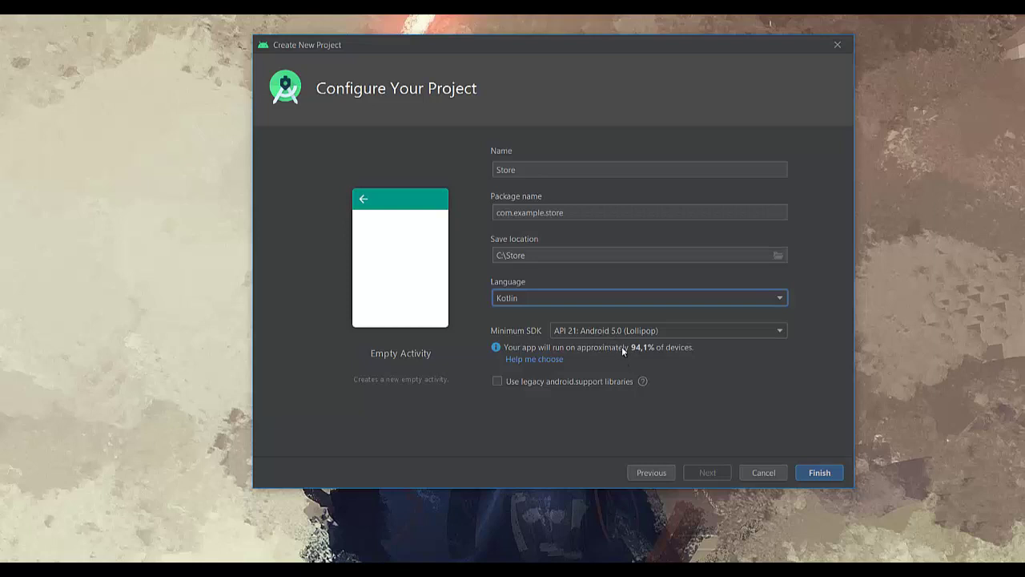
- Set the minimum SDK to API 29: Android 10.0 (Q preview)
{"action": "left_click", "coordinate": [675, 332]}
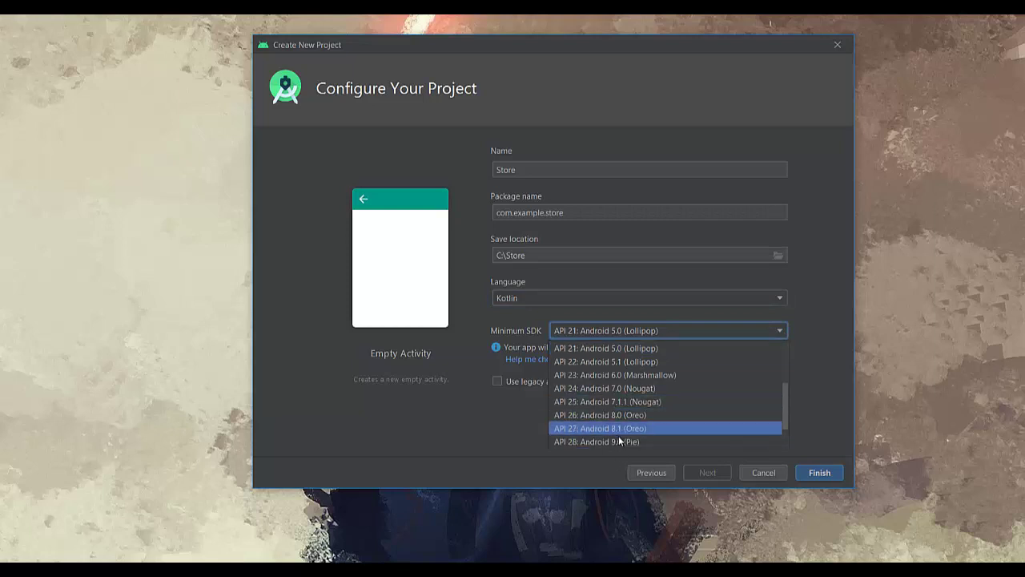
{"action": "scroll", "coordinate": [621, 430], "scroll_direction": "down", "scroll_amount": 2}
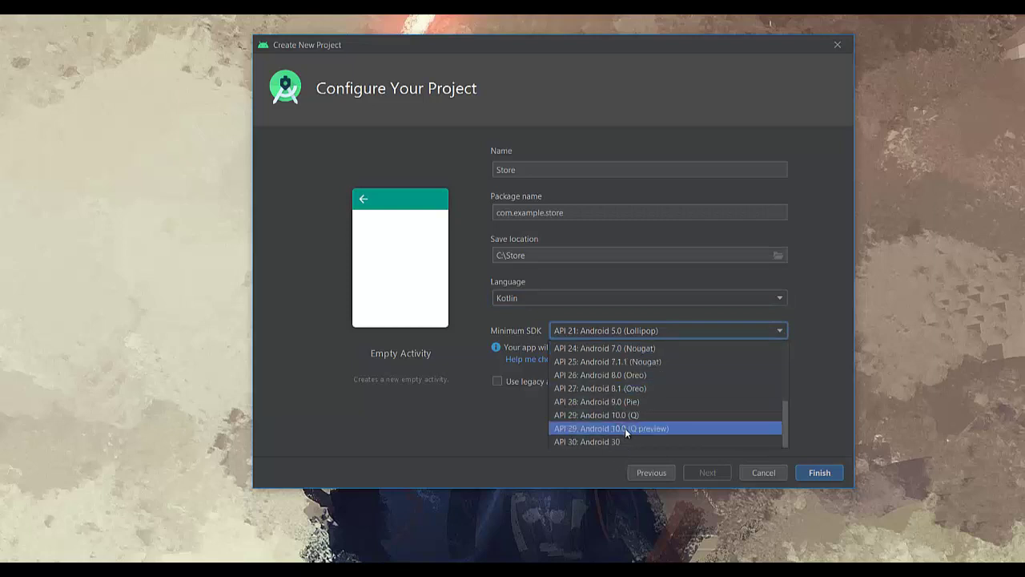
{"action": "left_click", "coordinate": [624, 429]}
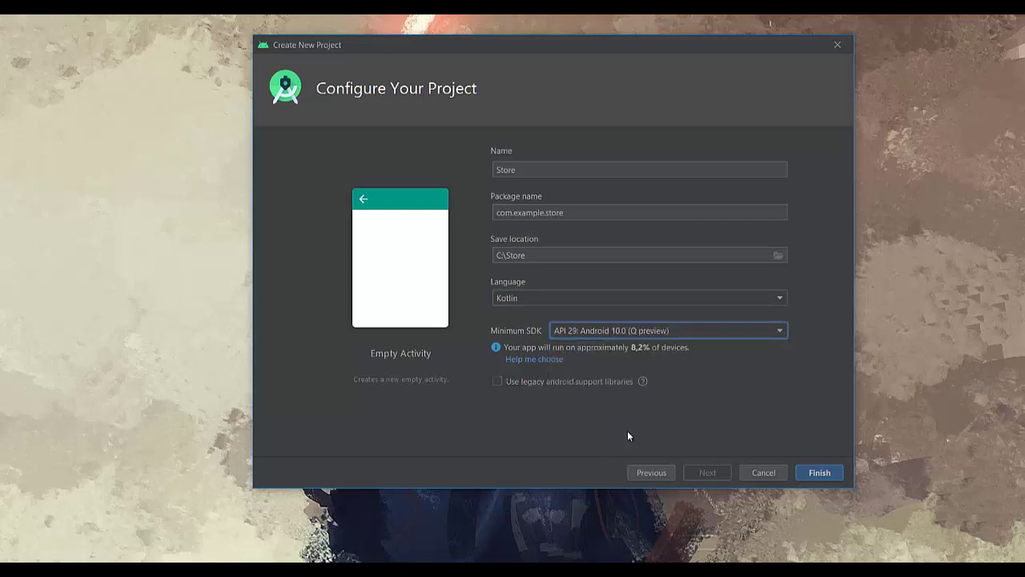
- Set the minimum SDK to API 21: Android 5.0 (Lollipop), create the project and dismiss the Tip of the Day
{"action": "left_click", "coordinate": [661, 334]}
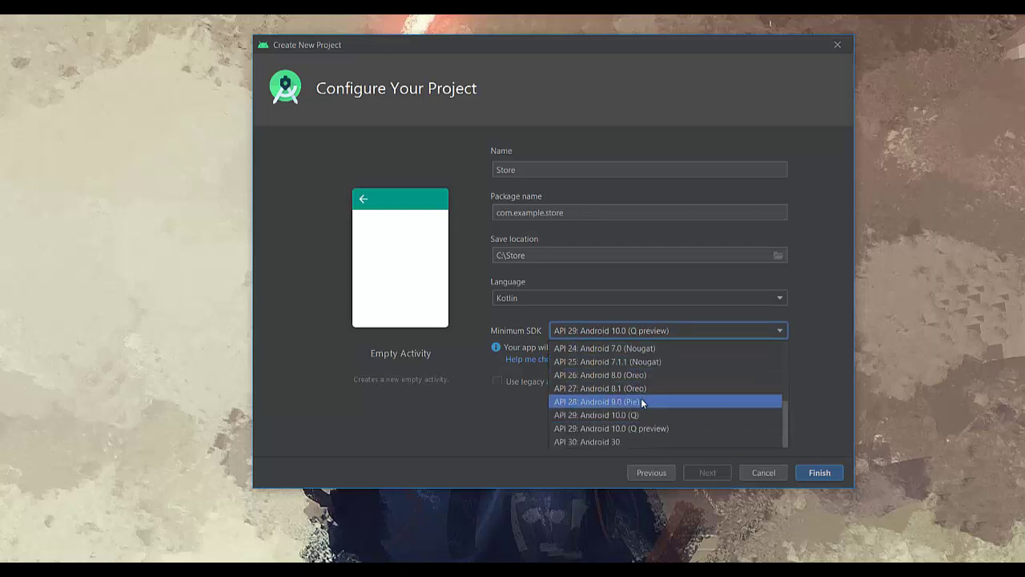
{"action": "scroll", "coordinate": [641, 377], "scroll_direction": "up", "scroll_amount": 4}
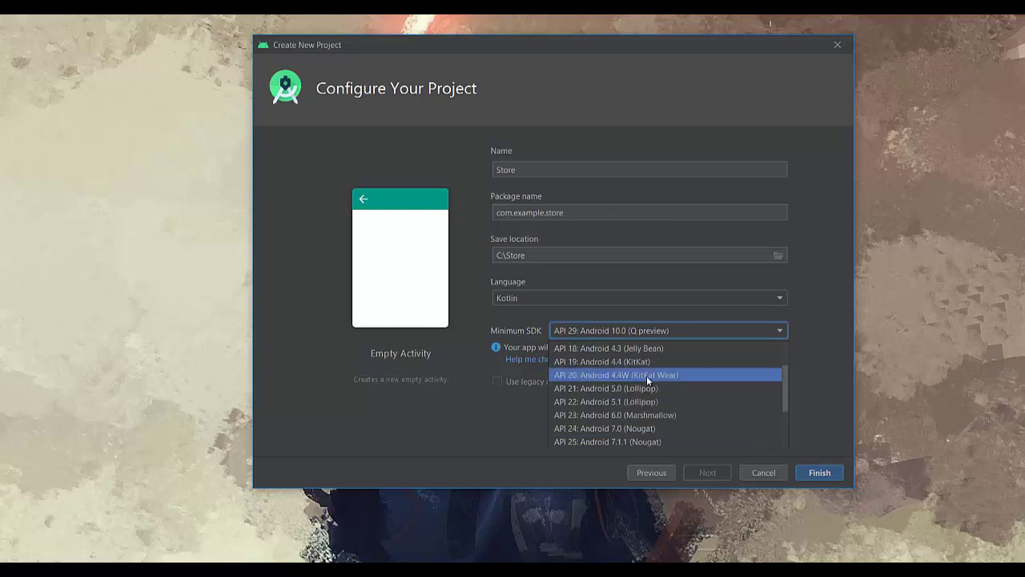
{"action": "left_click", "coordinate": [638, 386]}
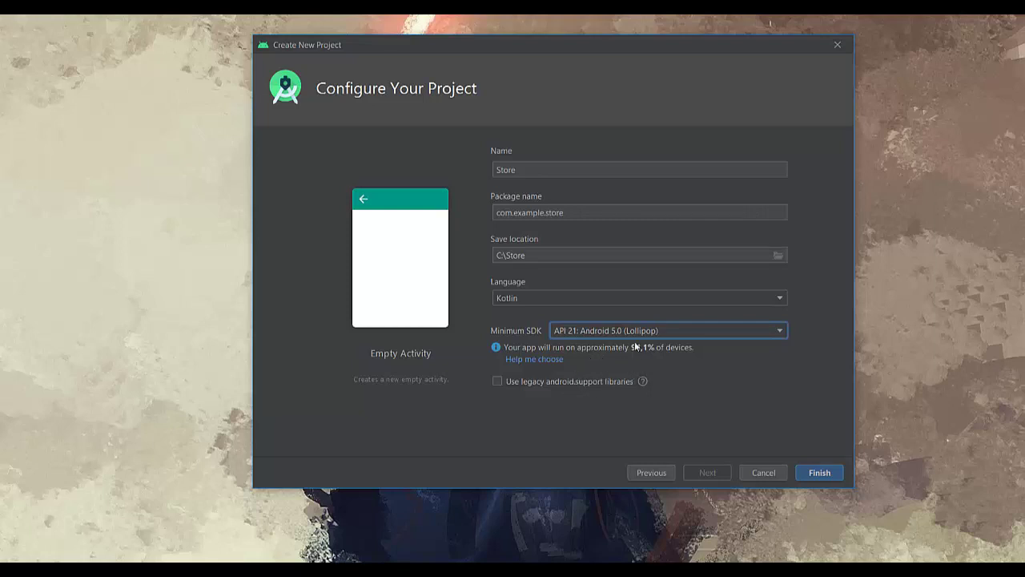
{"action": "left_click", "coordinate": [818, 472]}
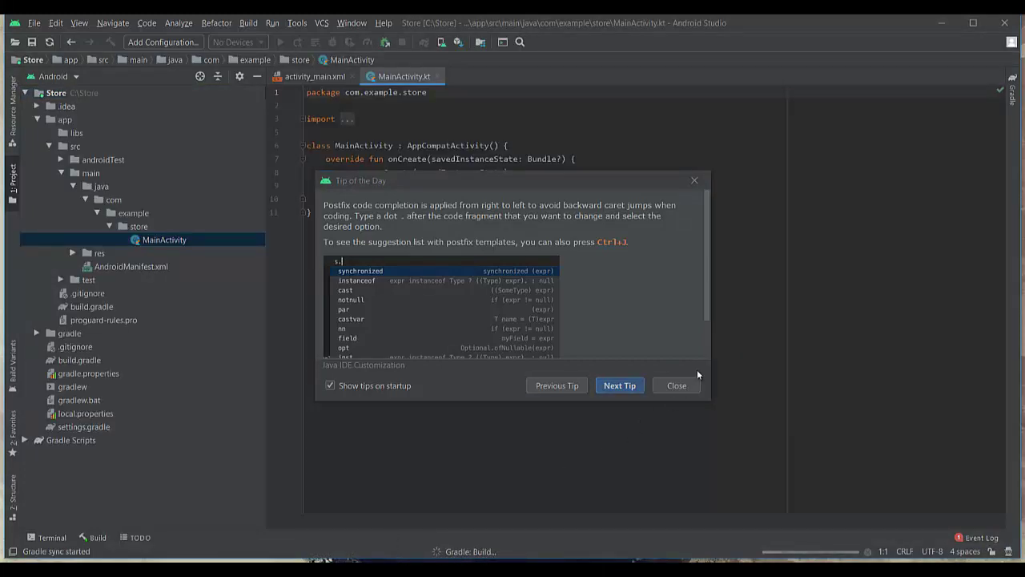
{"action": "left_click", "coordinate": [678, 385]}
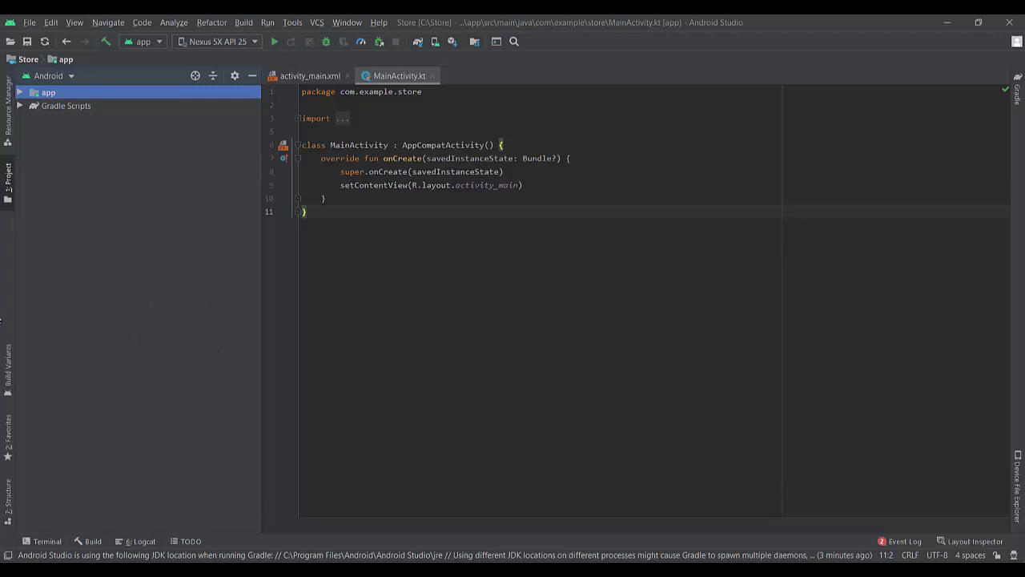
- Expand the app module, open AndroidManifest.xml from manifests to examine its contents, and close the file
{"action": "double_click", "coordinate": [47, 93]}
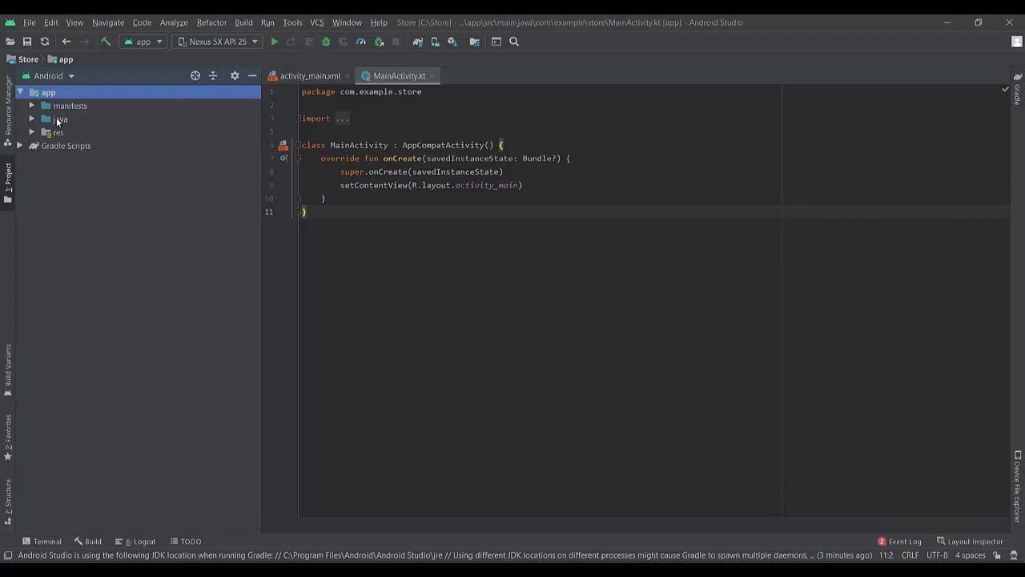
{"action": "left_click", "coordinate": [71, 107]}
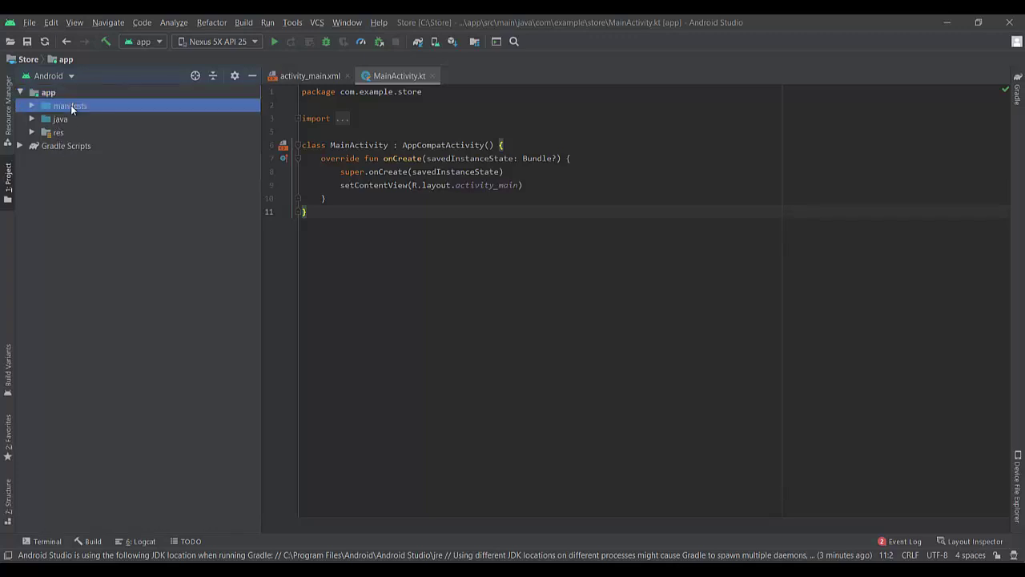
{"action": "double_click", "coordinate": [70, 104]}
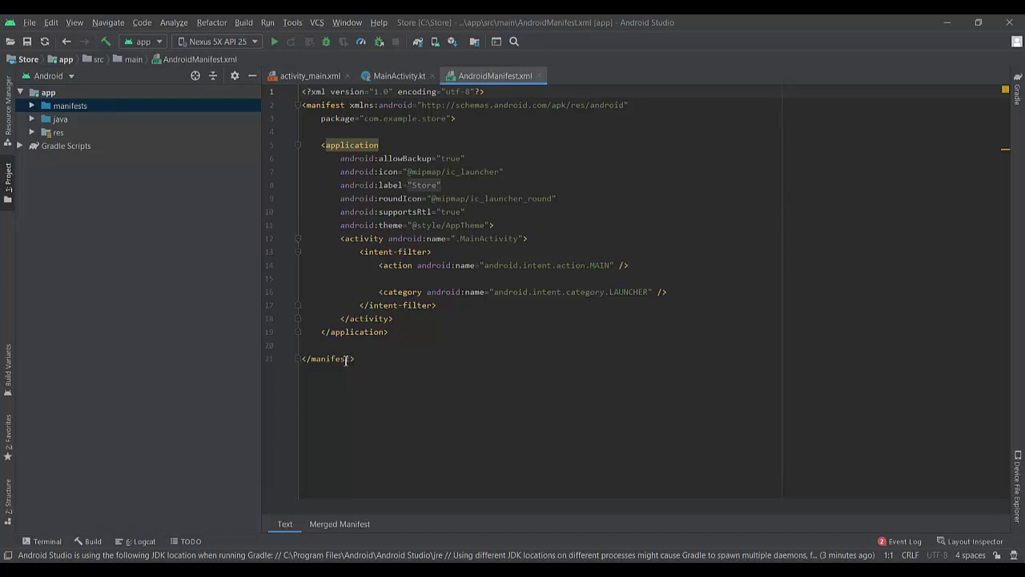
{"action": "left_click", "coordinate": [652, 133]}
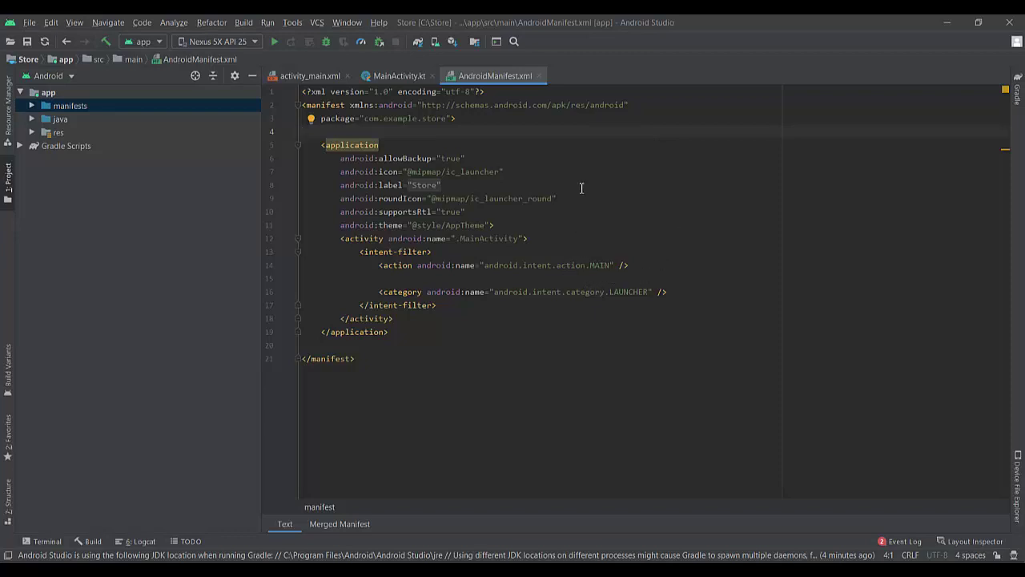
{"action": "left_click", "coordinate": [539, 75]}
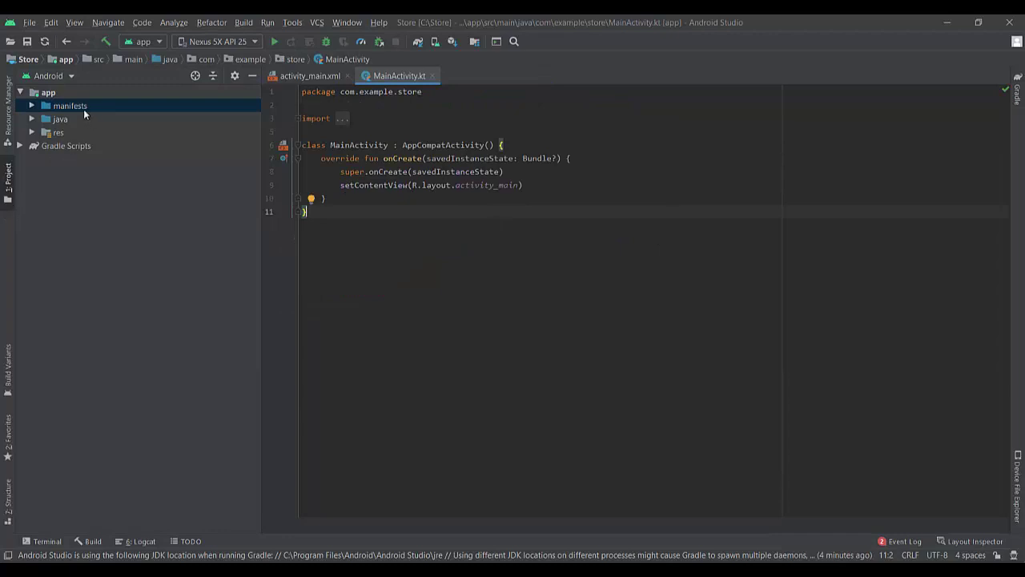
- Select the res folder inside the app module
{"action": "left_click", "coordinate": [56, 132]}
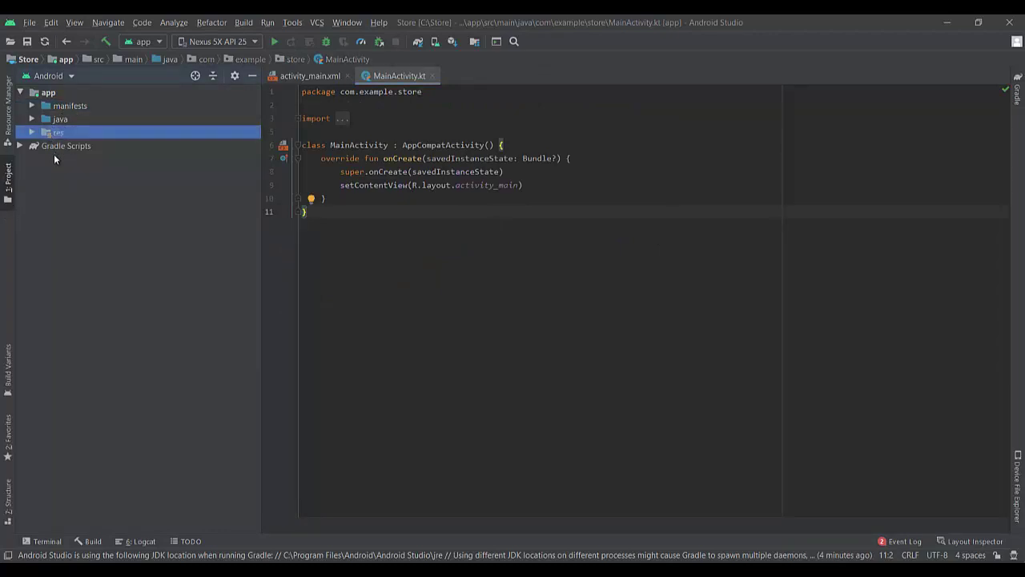